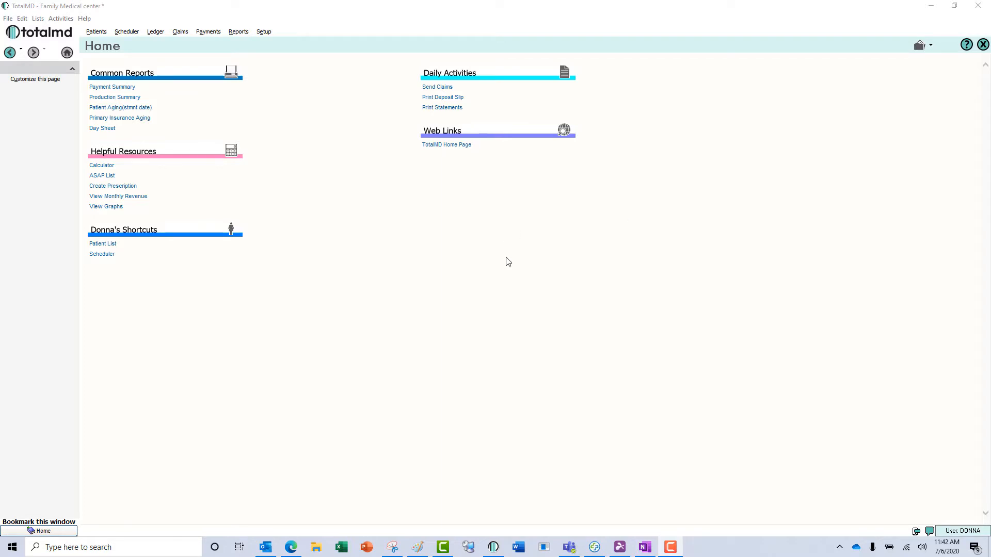
Open the provider list from the practice setup and start a new provider record
{"action": "left_click", "coordinate": [263, 33]}
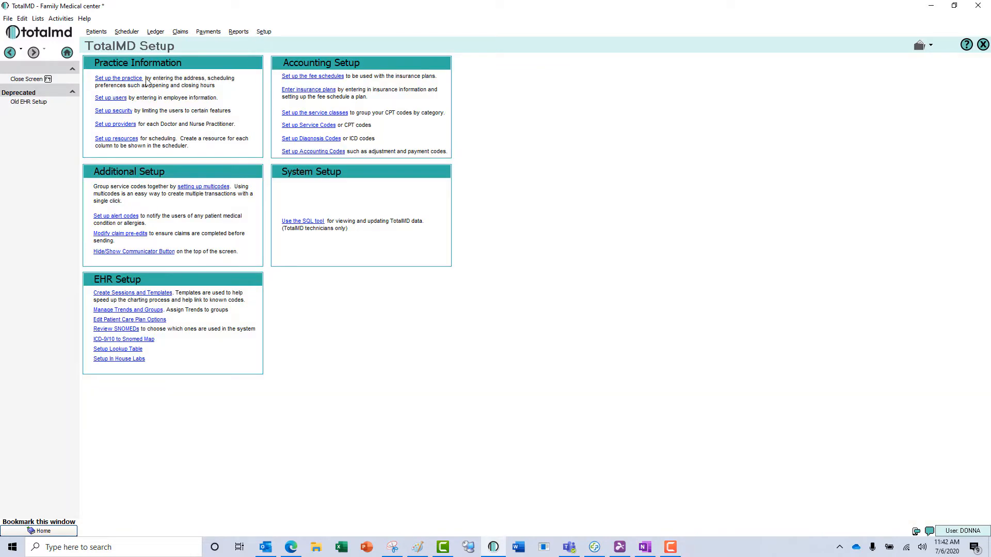
{"action": "left_click", "coordinate": [123, 126]}
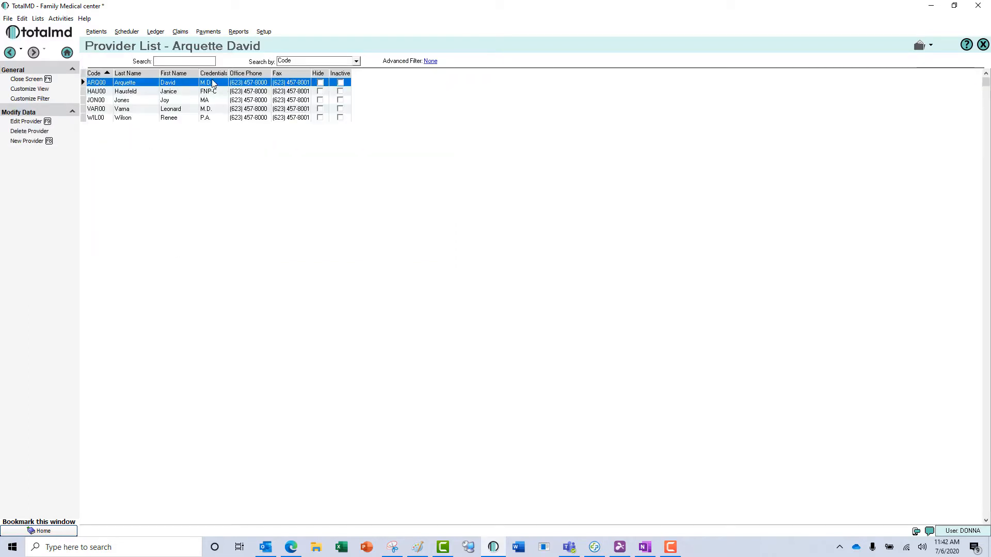
{"action": "left_click", "coordinate": [38, 141]}
Enter the provider's last and first name, set the credentials to DO, and choose Cardiac Surgery as the specialty
{"action": "left_click", "coordinate": [148, 100]}
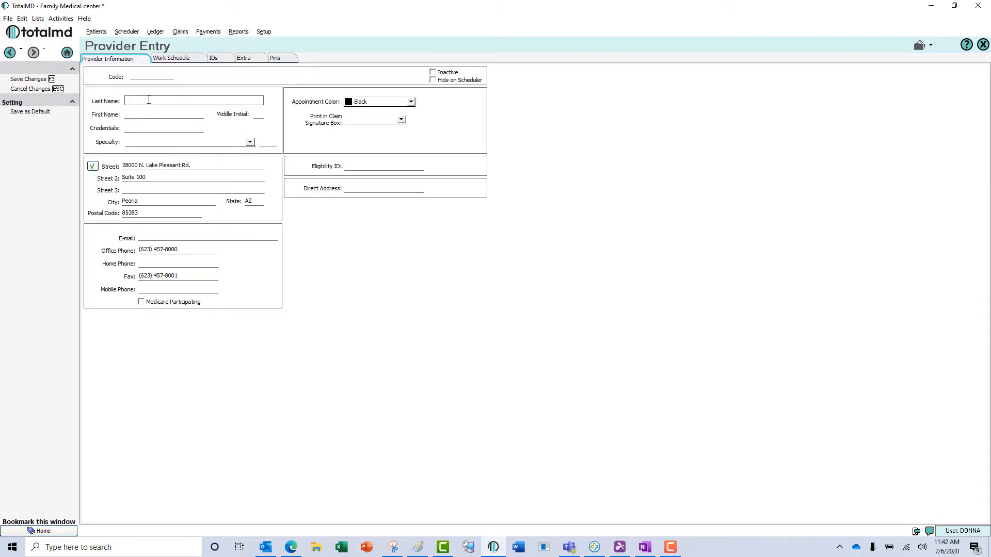
{"action": "type", "text": "Brooks"}
{"action": "key", "text": "Tab"}
{"action": "type", "text": "Garth"}
{"action": "key", "text": "Tab"}
{"action": "key", "text": "Tab"}
{"action": "type", "text": "DO"}
{"action": "key", "text": "Tab"}
{"action": "left_click", "coordinate": [251, 142]}
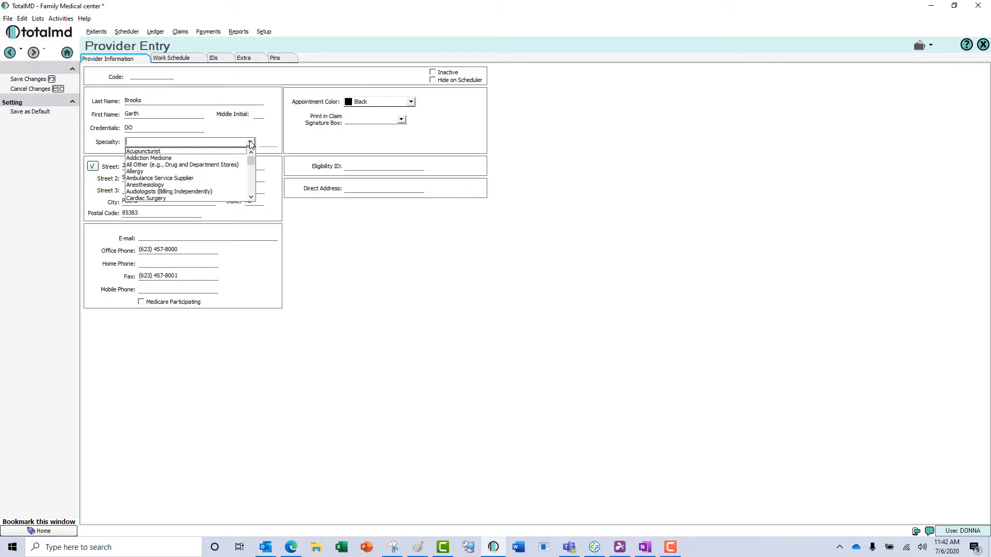
{"action": "left_click", "coordinate": [200, 199]}
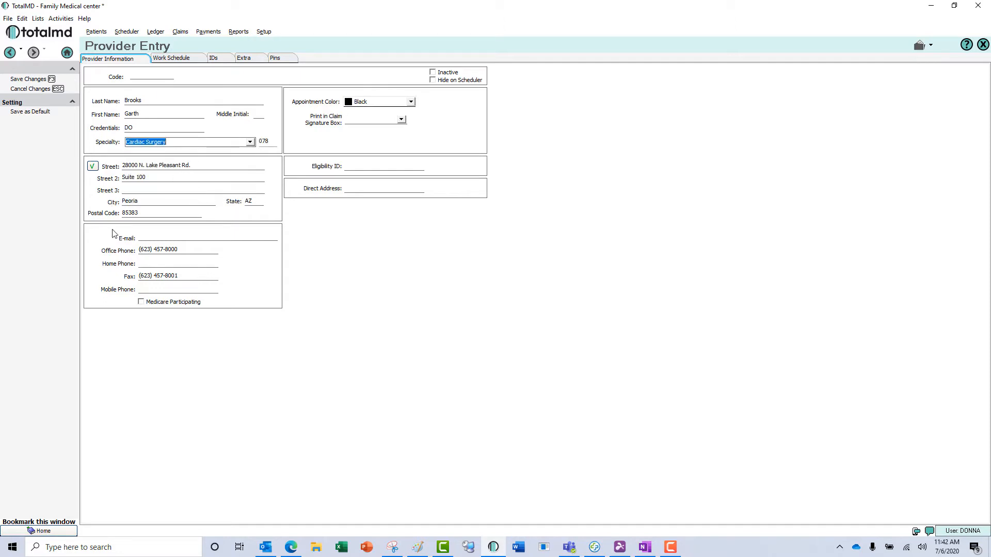
Try to validate the provider's address, check the contact fields, and mark the provider as Medicare Participating
{"action": "left_click", "coordinate": [93, 168]}
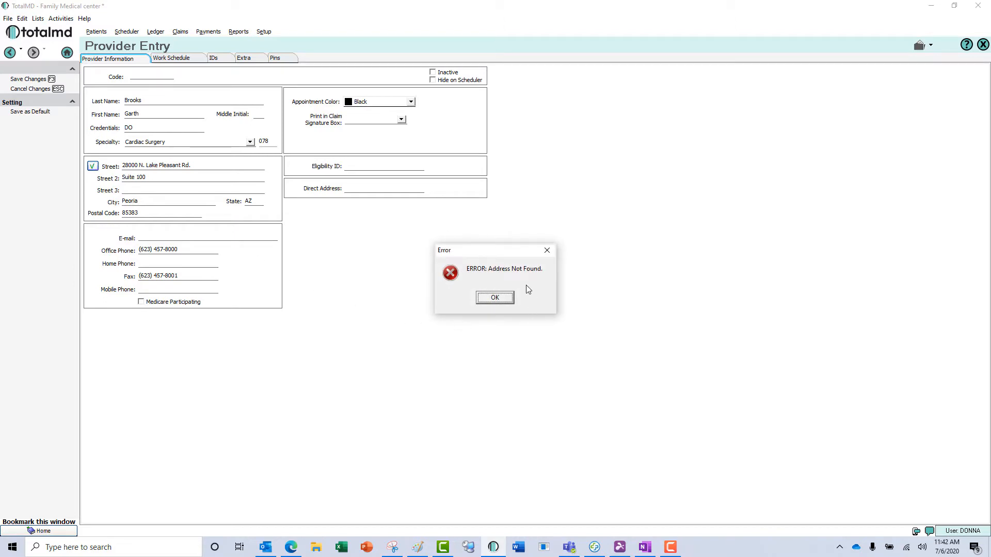
{"action": "left_click", "coordinate": [494, 298]}
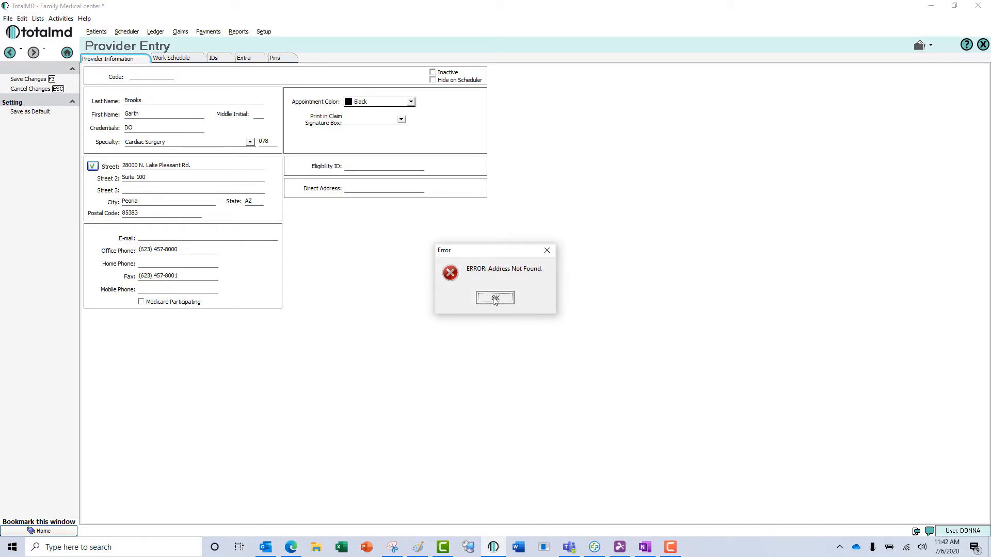
{"action": "left_click", "coordinate": [225, 238]}
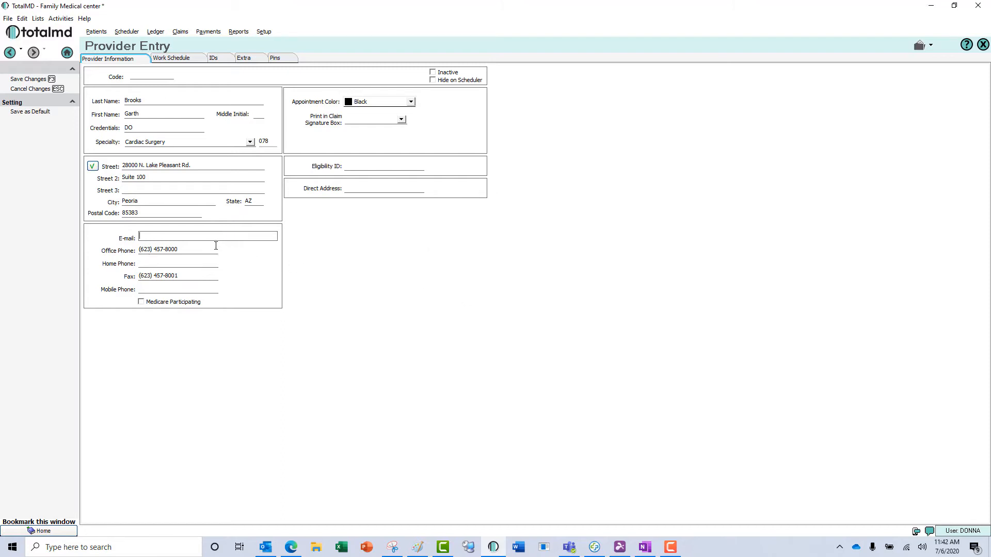
{"action": "left_click", "coordinate": [199, 251]}
{"action": "left_click", "coordinate": [201, 276]}
{"action": "left_click", "coordinate": [210, 251]}
{"action": "left_click", "coordinate": [142, 302]}
Set the provider's appointment color to Purple and leave the claim signature box, eligibility ID and direct address blank
{"action": "left_click", "coordinate": [411, 103]}
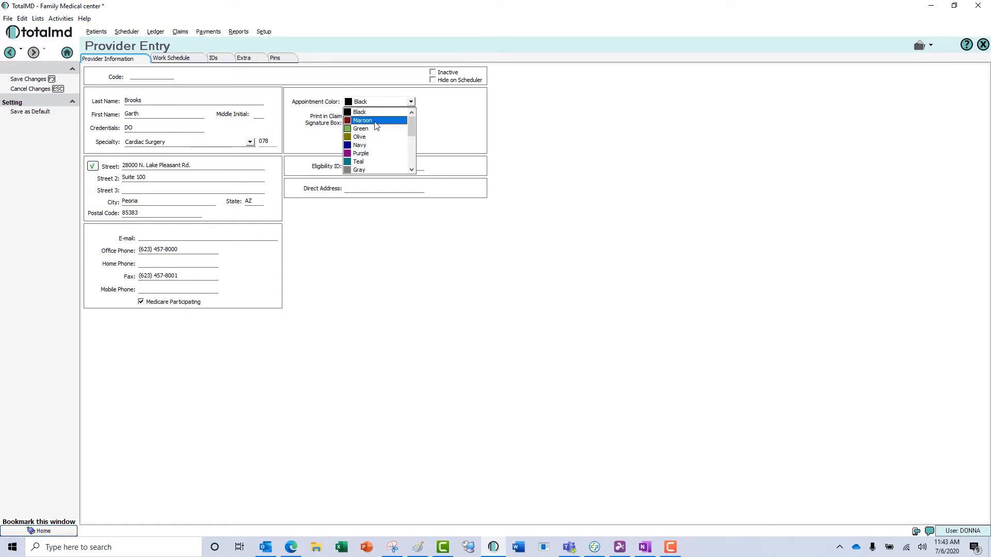
{"action": "left_click", "coordinate": [360, 154]}
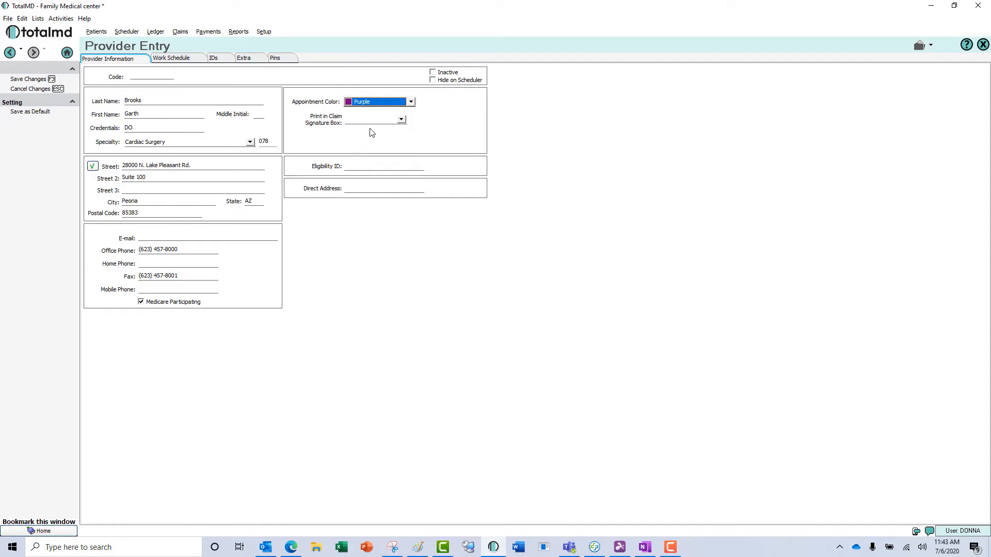
{"action": "left_click", "coordinate": [401, 120]}
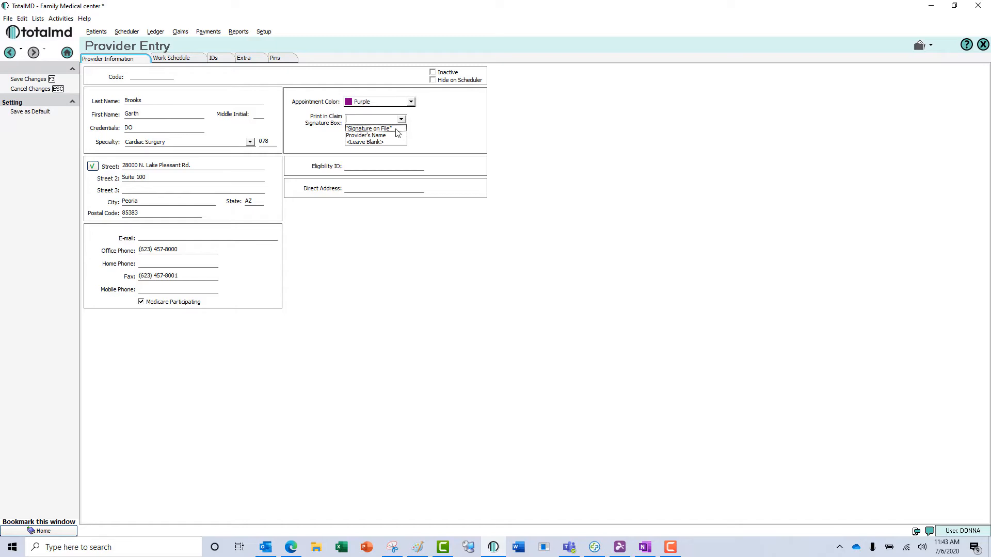
{"action": "left_click", "coordinate": [384, 135]}
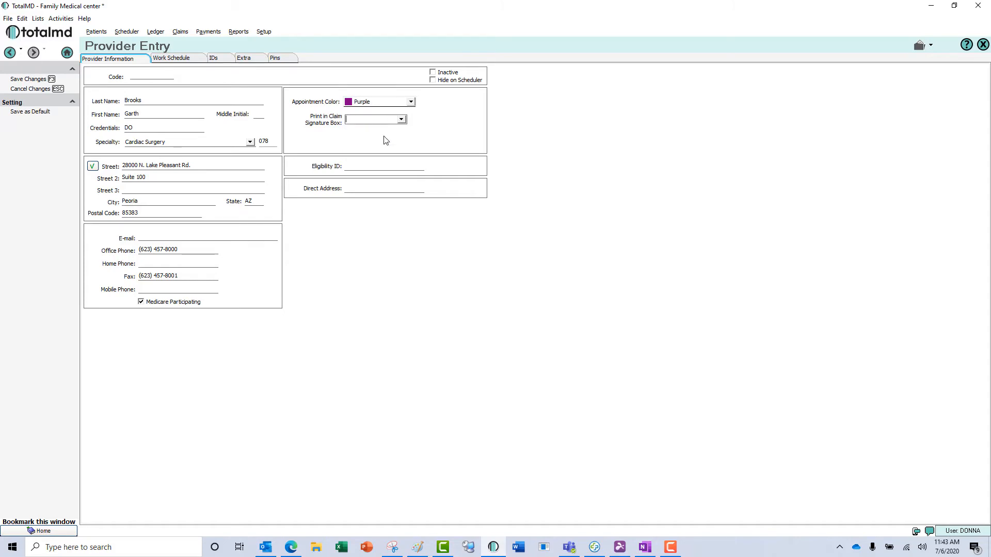
{"action": "left_click", "coordinate": [370, 165]}
{"action": "left_click", "coordinate": [360, 187]}
Clear the Sunday start and end times in the provider's work schedule
{"action": "left_click", "coordinate": [184, 59]}
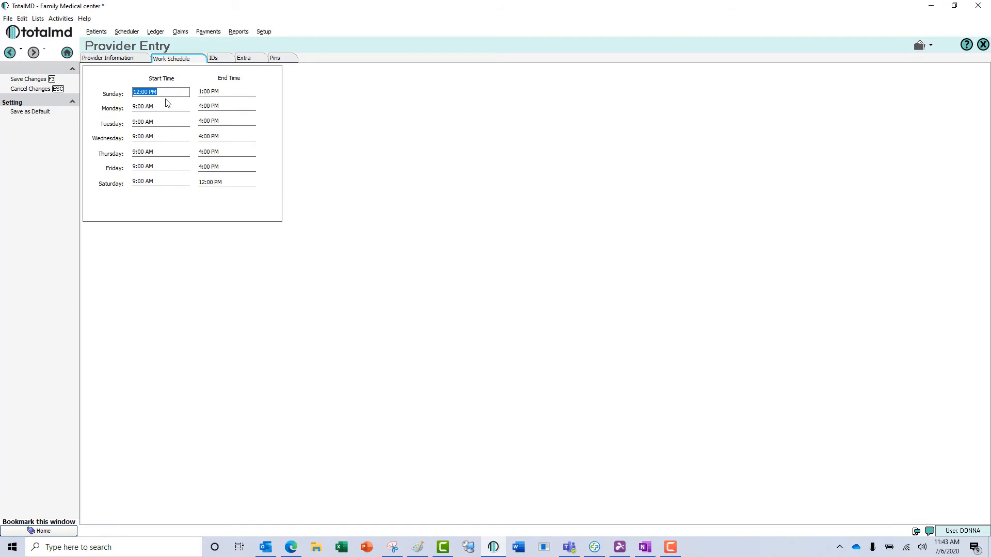
{"action": "key", "text": "BackSpace"}
{"action": "key", "text": "Tab"}
{"action": "key", "text": "BackSpace"}
{"action": "double_click", "coordinate": [165, 181]}
Set Monday's start time to 1 PM and its end time to 9 in the work schedule
{"action": "left_click", "coordinate": [136, 107]}
{"action": "type", "text": "1"}
{"action": "key", "text": "Tab"}
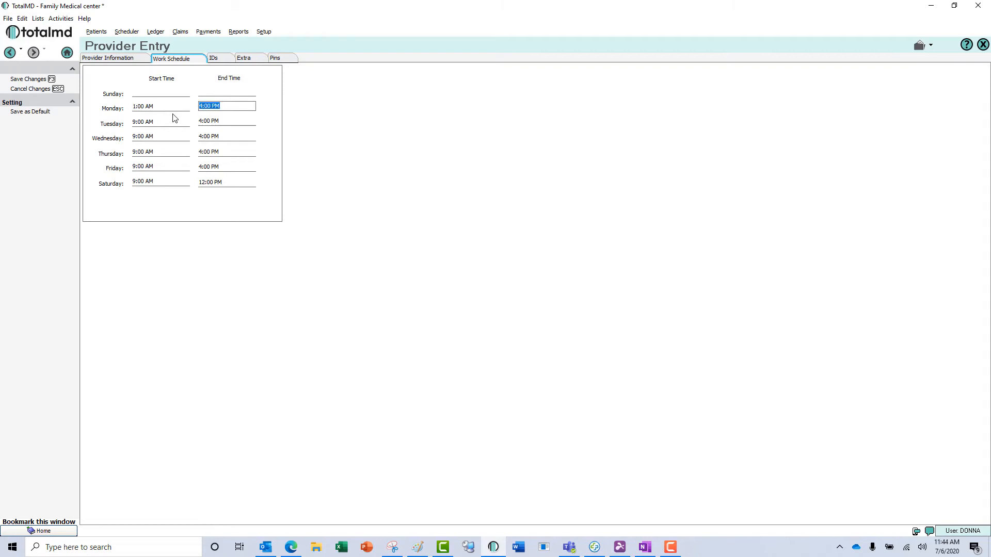
{"action": "type", "text": "9"}
{"action": "left_click", "coordinate": [140, 105]}
{"action": "type", "text": "p"}
{"action": "key", "text": "Tab"}
Examine the provider's ID fields, from the office number, TIN and NPI through the CLIA number and taxonomy code
{"action": "left_click", "coordinate": [225, 60]}
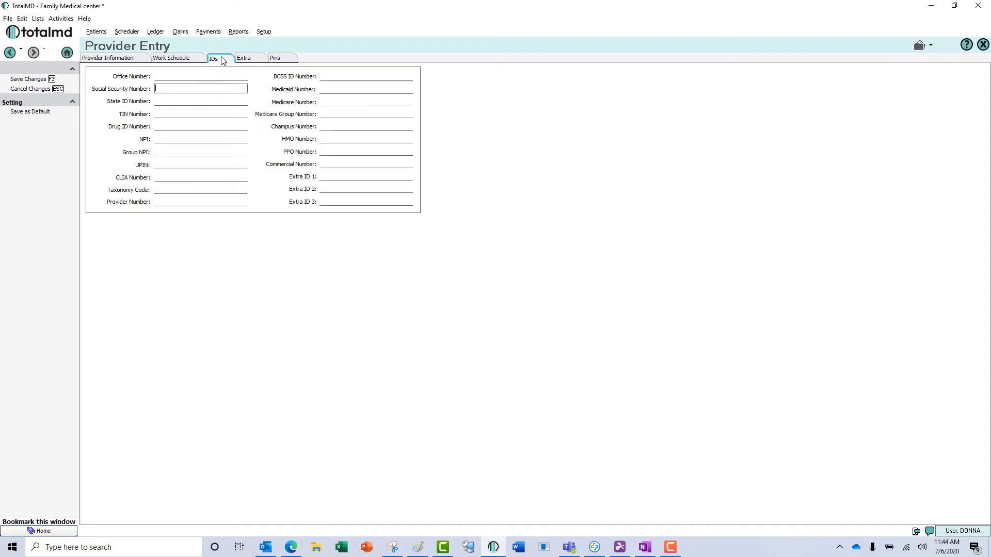
{"action": "left_click", "coordinate": [196, 88]}
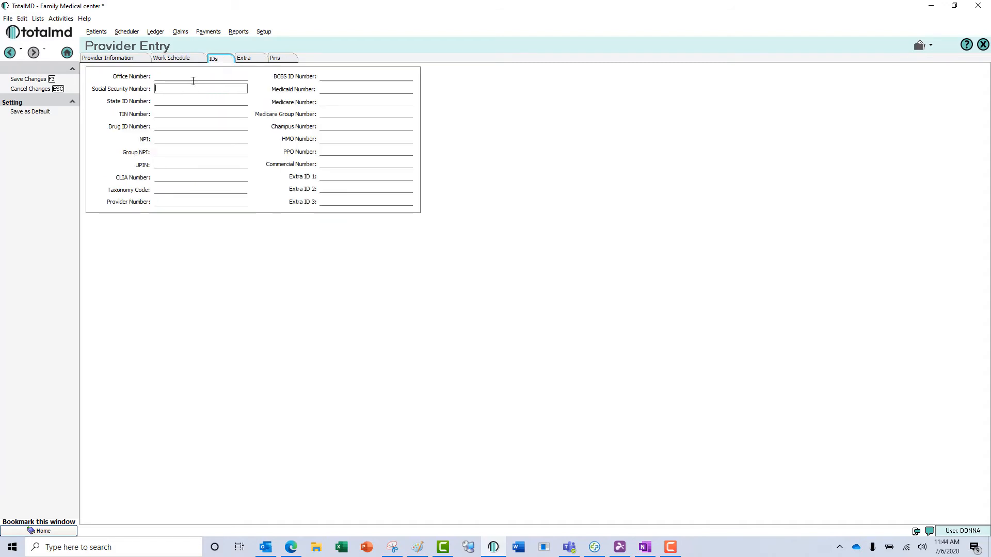
{"action": "left_click", "coordinate": [193, 78]}
{"action": "left_click", "coordinate": [190, 89]}
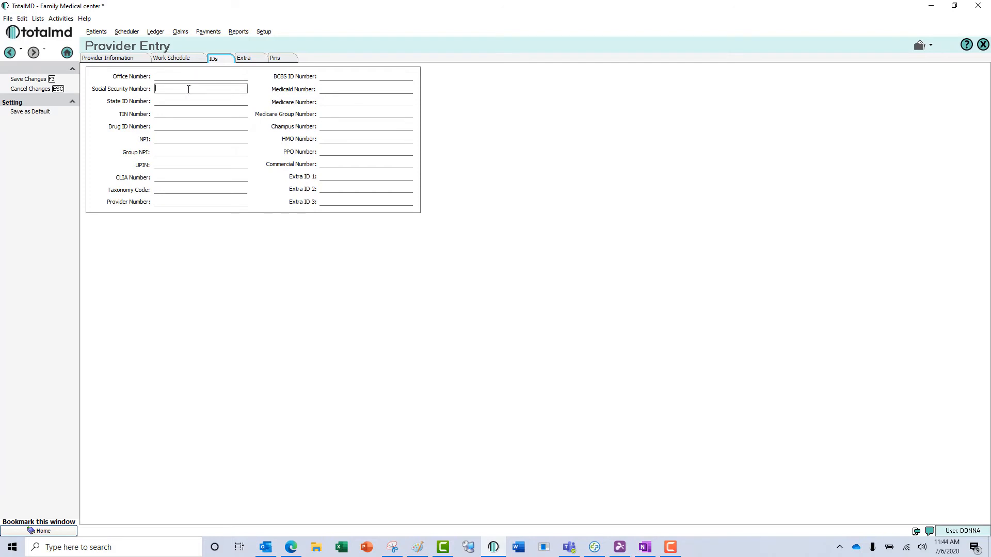
{"action": "left_click", "coordinate": [180, 115]}
{"action": "left_click", "coordinate": [185, 101]}
{"action": "left_click", "coordinate": [164, 125]}
{"action": "left_click", "coordinate": [164, 139]}
{"action": "left_click", "coordinate": [163, 150]}
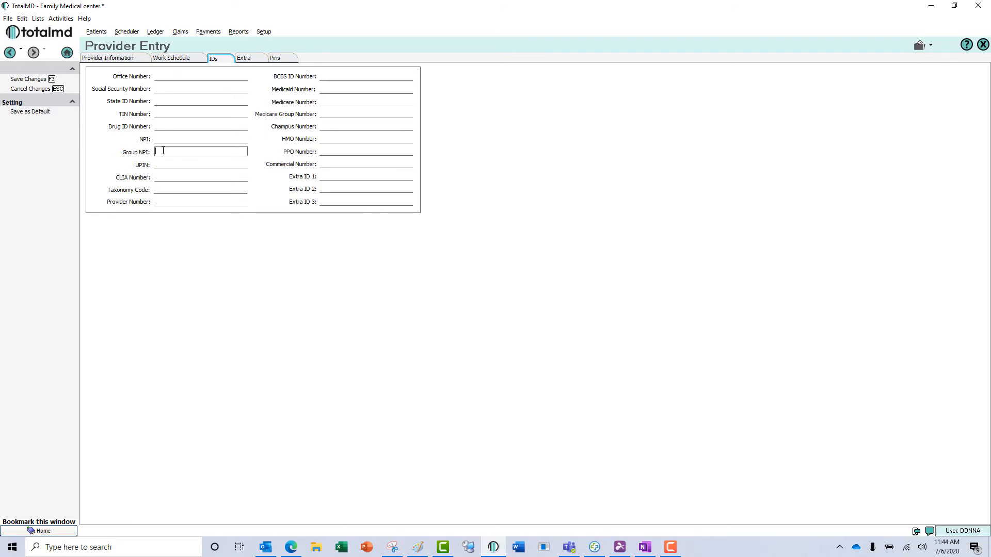
{"action": "left_click", "coordinate": [160, 165]}
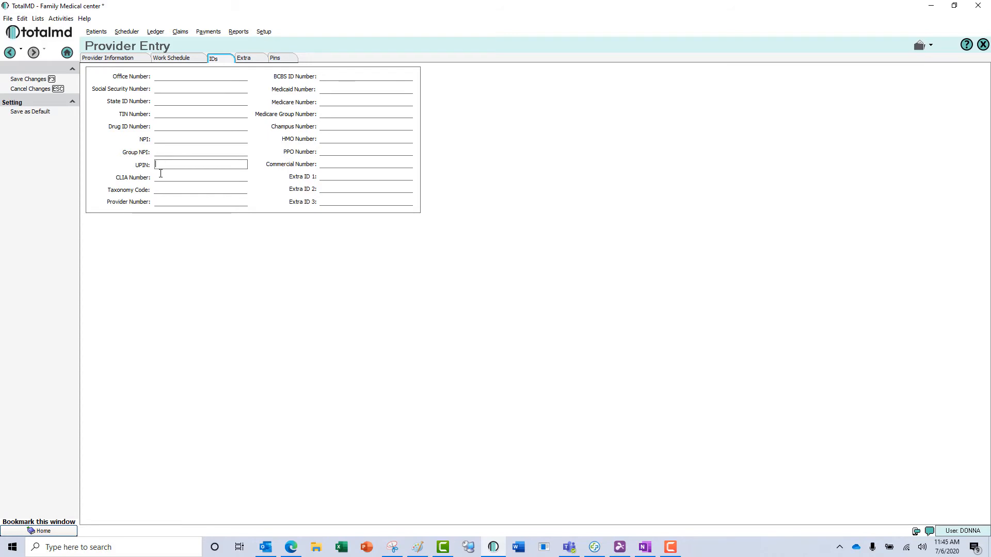
{"action": "left_click", "coordinate": [160, 177]}
{"action": "left_click", "coordinate": [175, 190]}
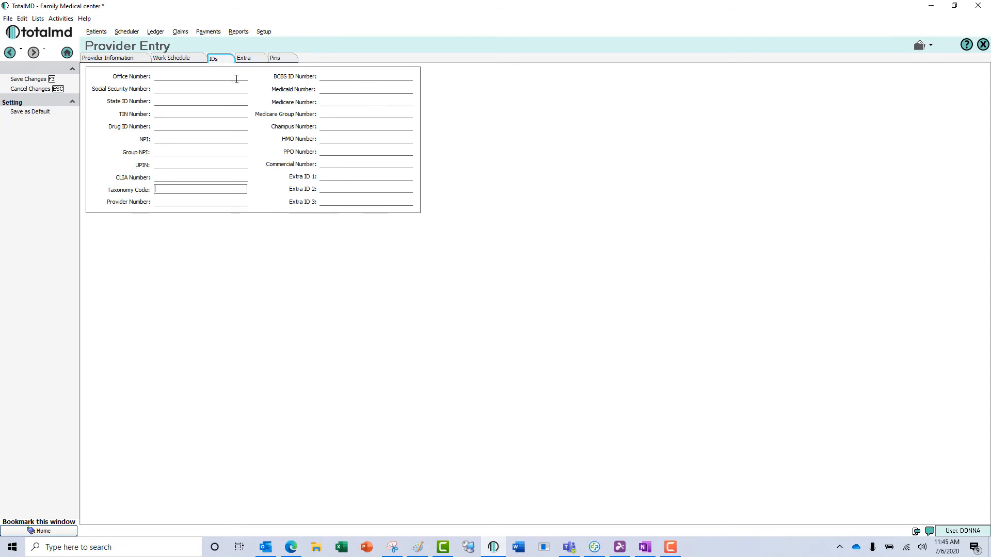
Look over the provider's extra fields and save the new provider so that the insurance pins open
{"action": "left_click", "coordinate": [243, 59]}
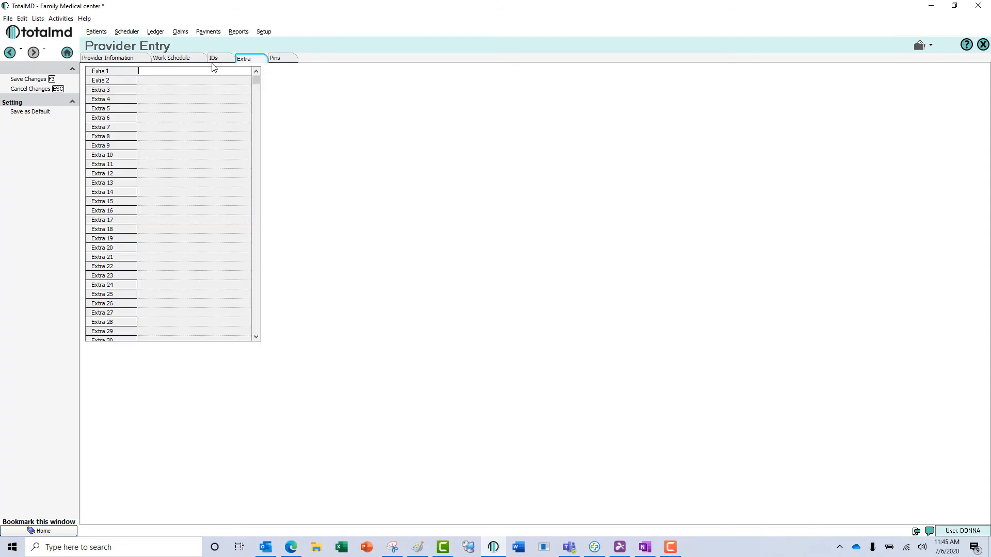
{"action": "left_click", "coordinate": [182, 81]}
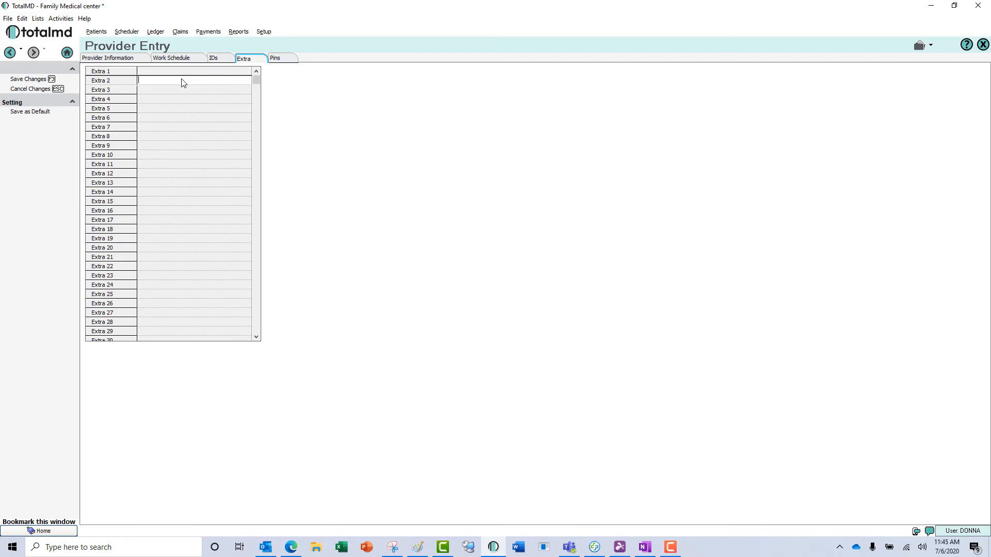
{"action": "left_click", "coordinate": [180, 88]}
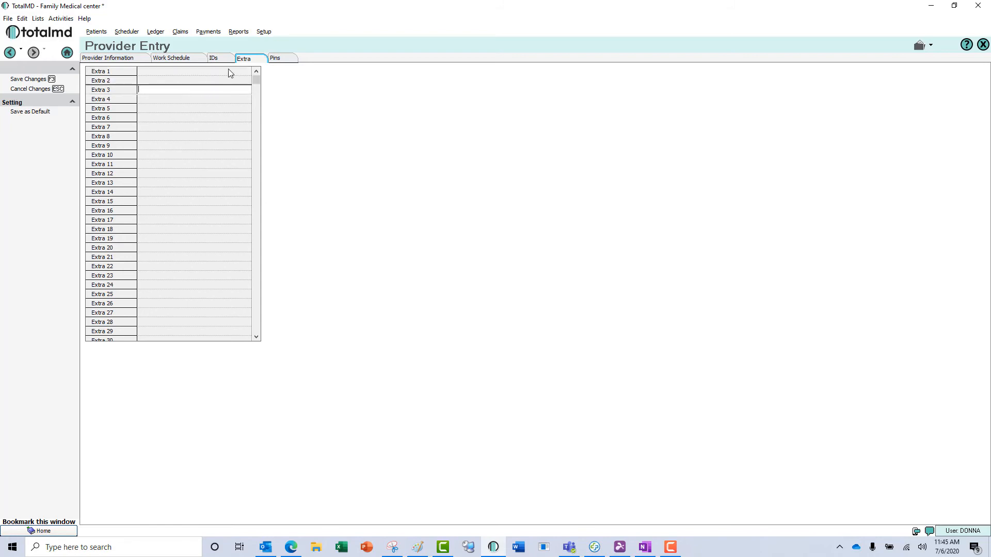
{"action": "left_click", "coordinate": [278, 59]}
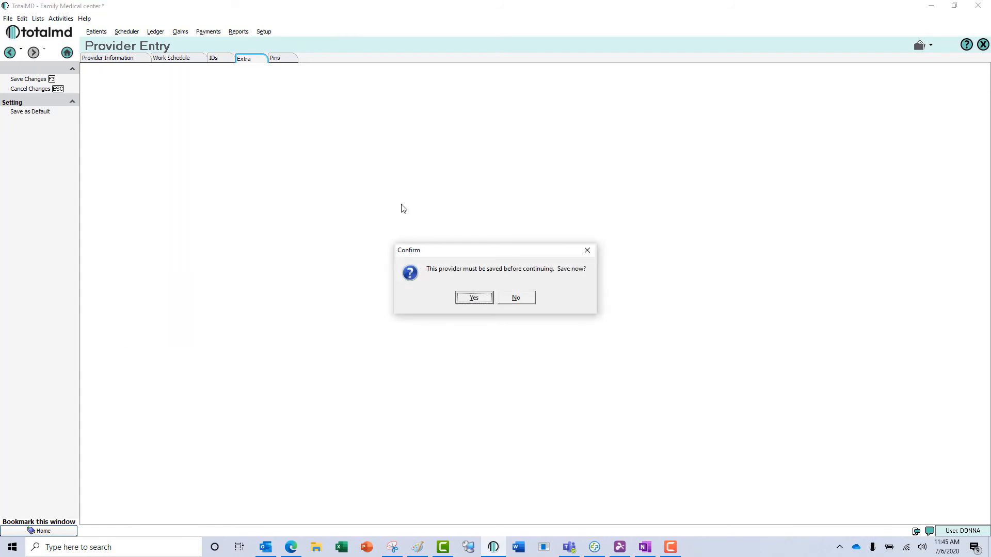
{"action": "left_click", "coordinate": [471, 301]}
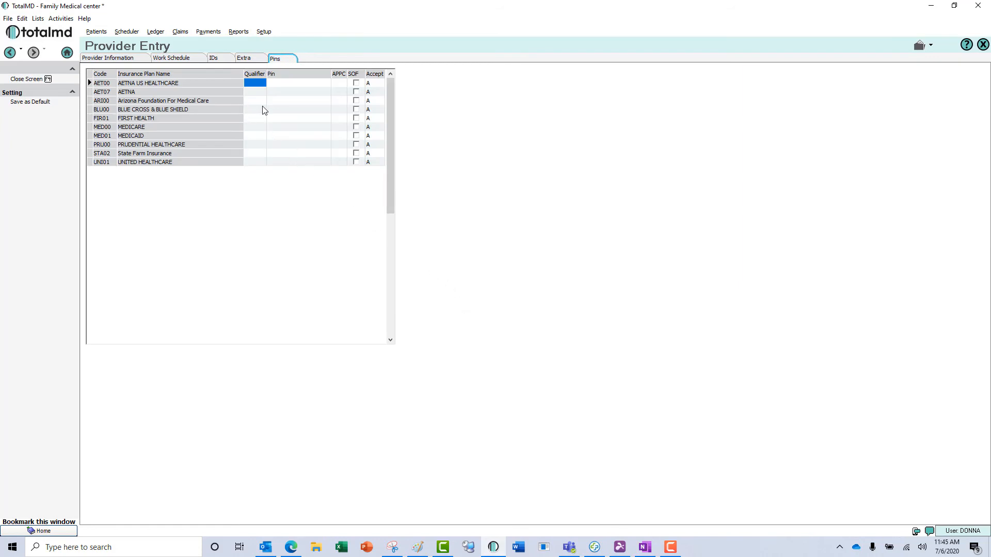
Examine the qualifier, pin, APPC and Accept options for the AETNA US HEALTHCARE plan
{"action": "left_click", "coordinate": [288, 85]}
{"action": "left_click", "coordinate": [261, 84]}
{"action": "left_click", "coordinate": [262, 83]}
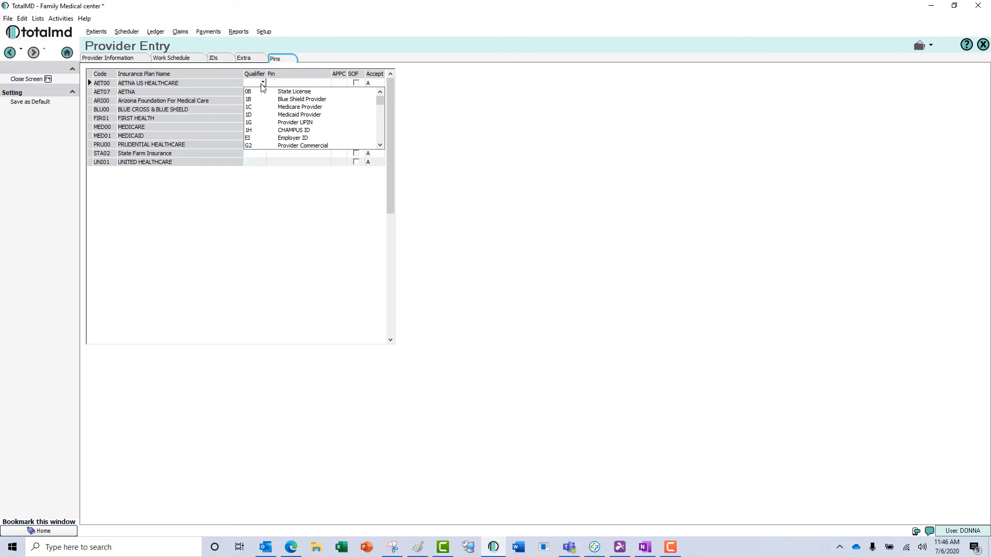
{"action": "left_click", "coordinate": [279, 84]}
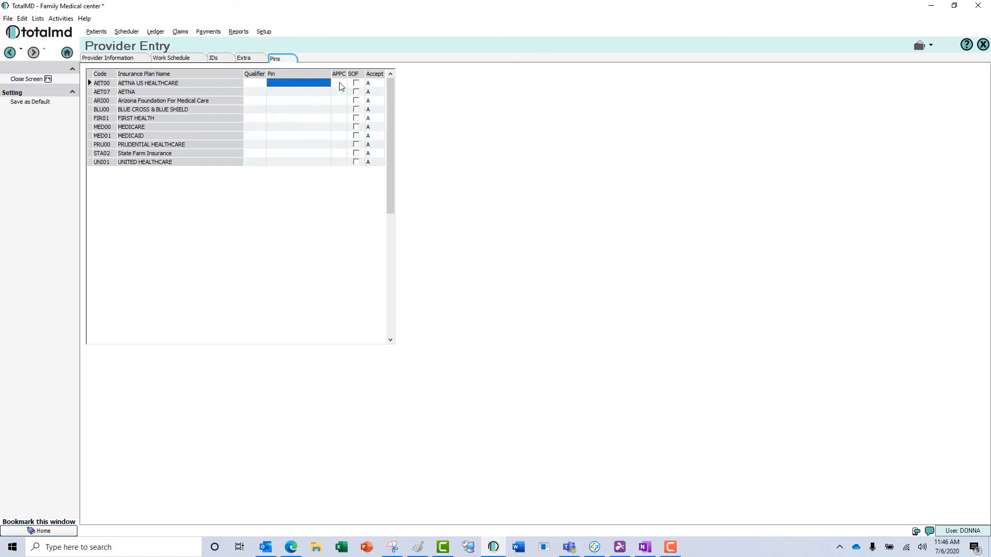
{"action": "left_click", "coordinate": [340, 85]}
{"action": "left_click", "coordinate": [343, 83]}
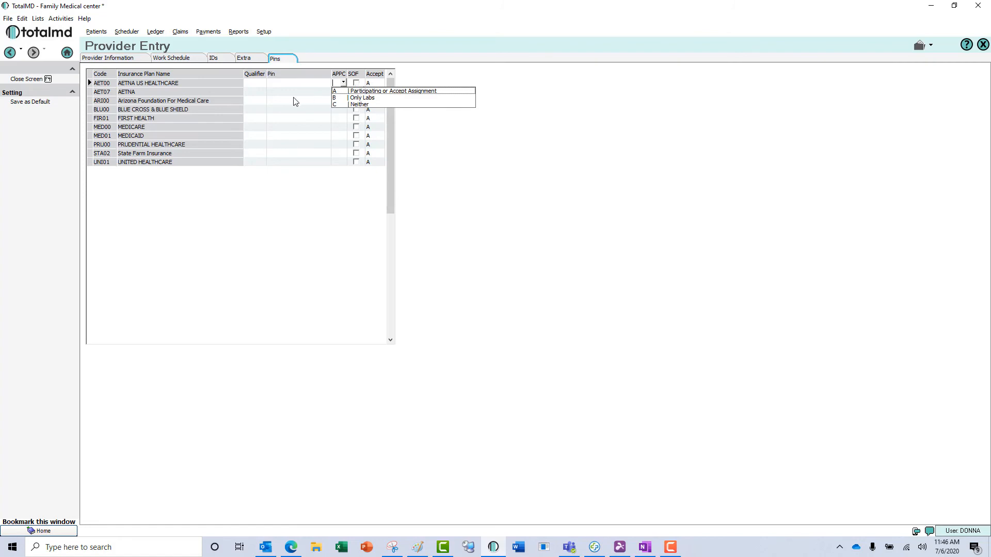
{"action": "left_click", "coordinate": [292, 83]}
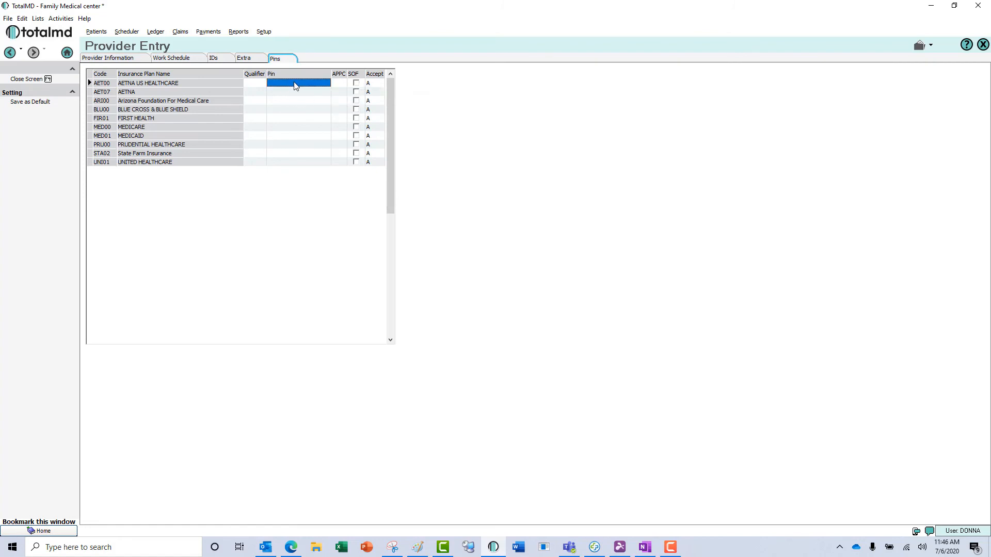
{"action": "left_click", "coordinate": [370, 84]}
{"action": "left_click", "coordinate": [379, 83]}
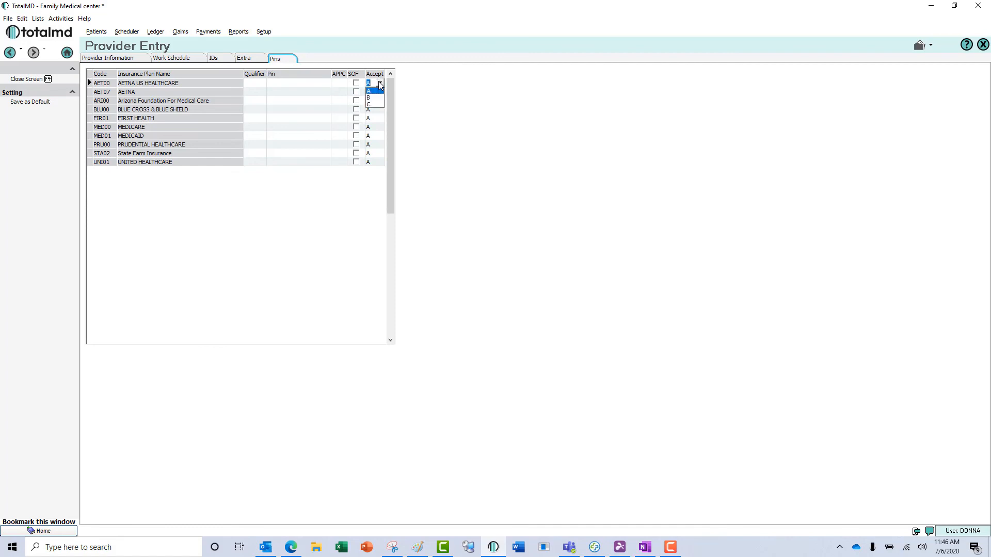
{"action": "left_click", "coordinate": [383, 90]}
Close the provider entry and select the newly added provider in the provider list
{"action": "left_click", "coordinate": [38, 82]}
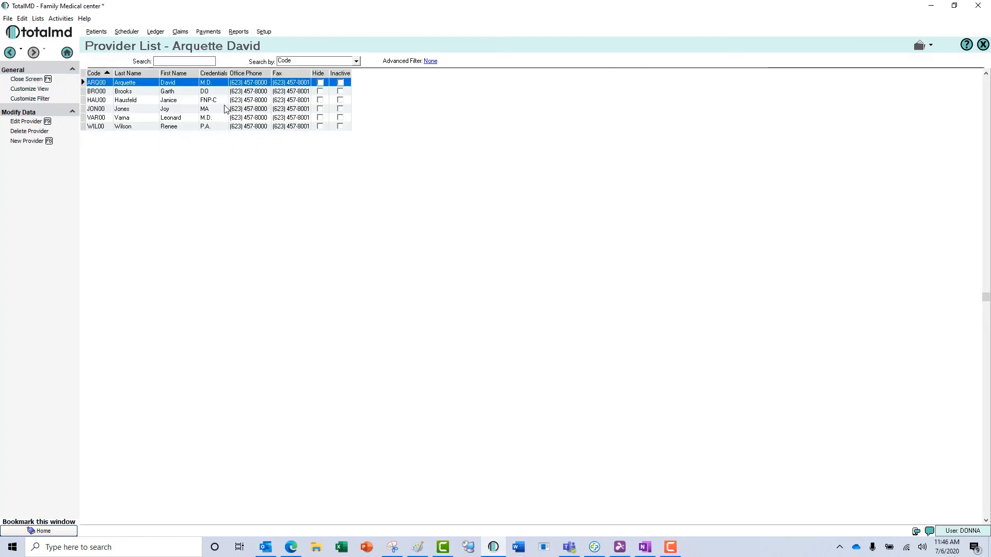
{"action": "left_click", "coordinate": [204, 94]}
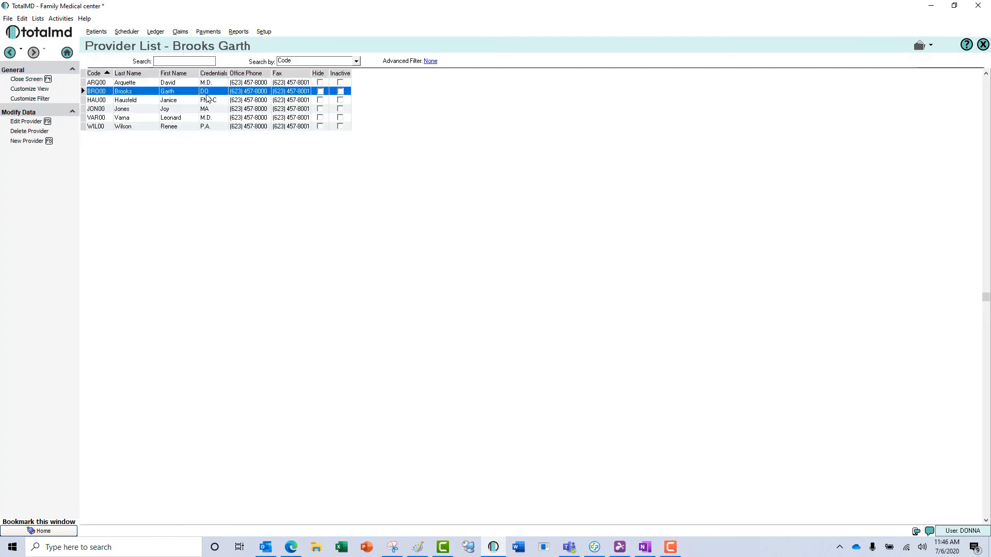